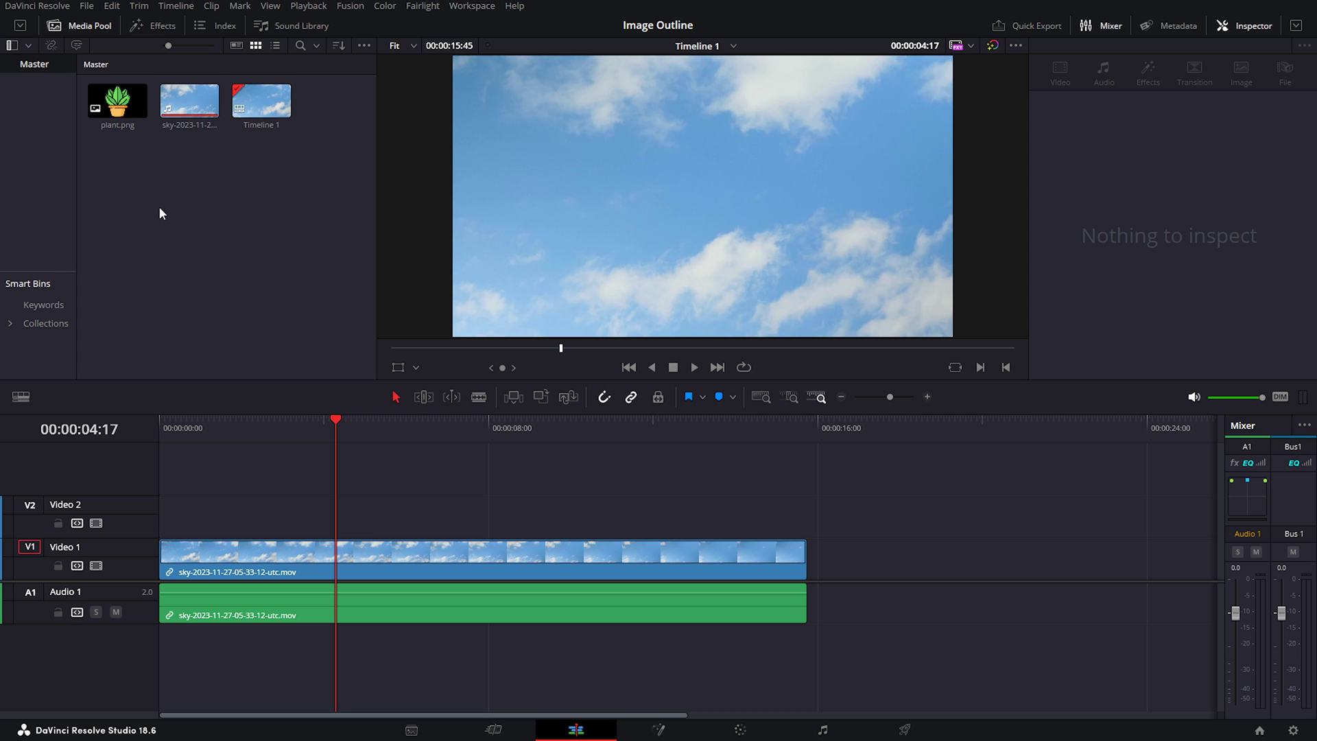
Step: Put plant.png on Video 2 above the sky, add Colored Border, then delete it
drag(114, 103, 299, 505)
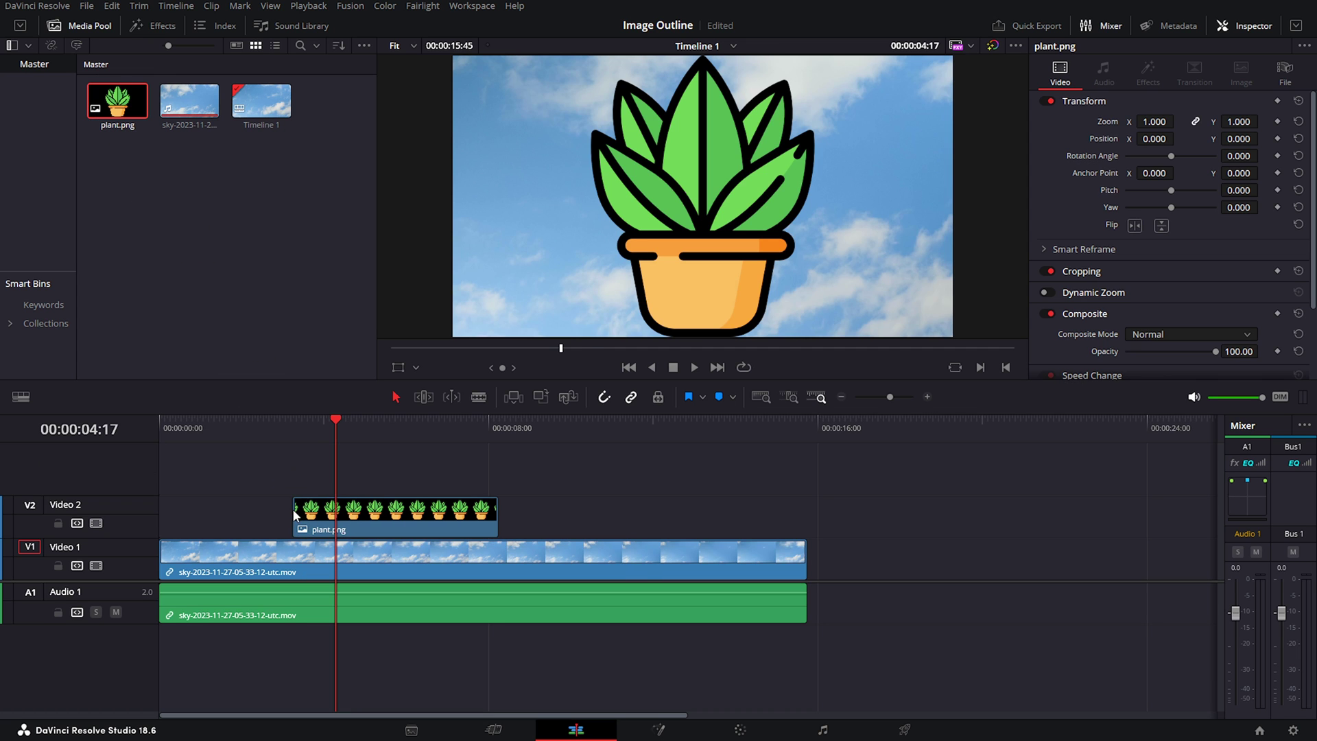
click(154, 26)
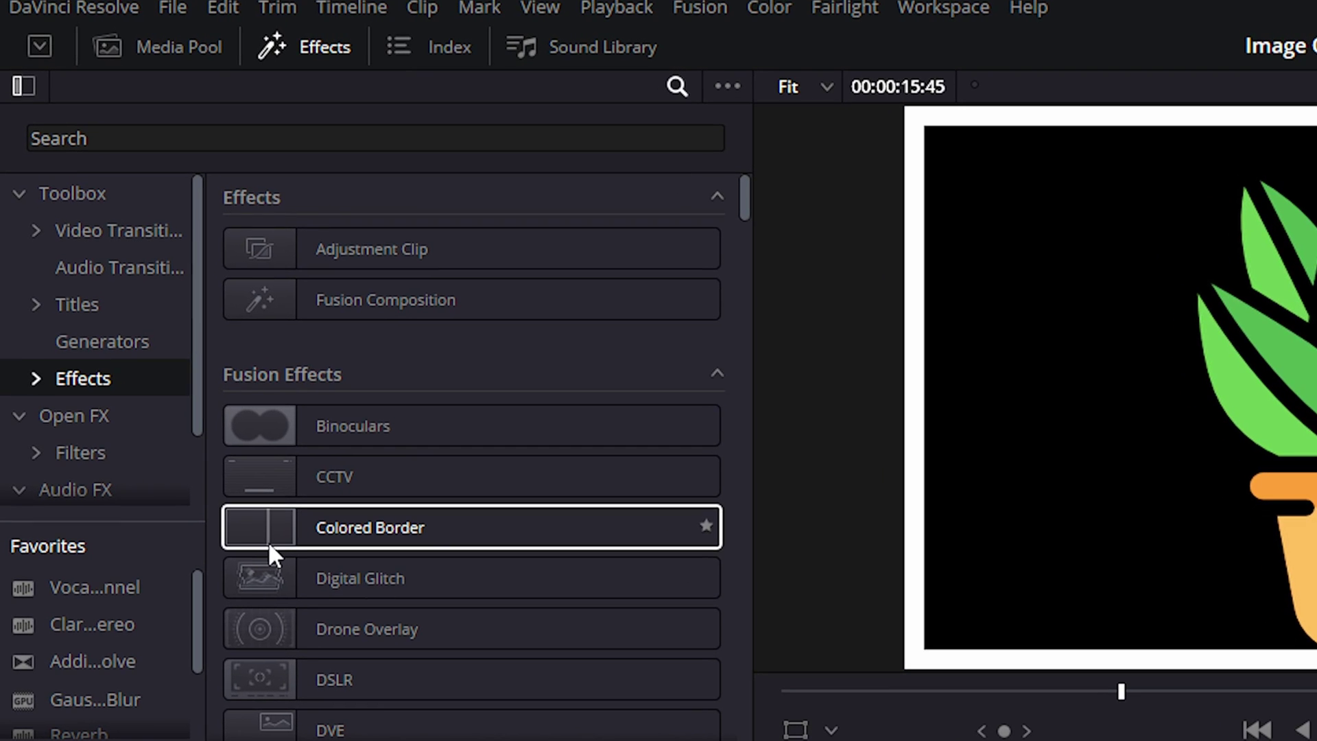
mouse_move(268, 540)
mouse_down()
mouse_move(481, 685)
mouse_move(444, 670)
mouse_up()
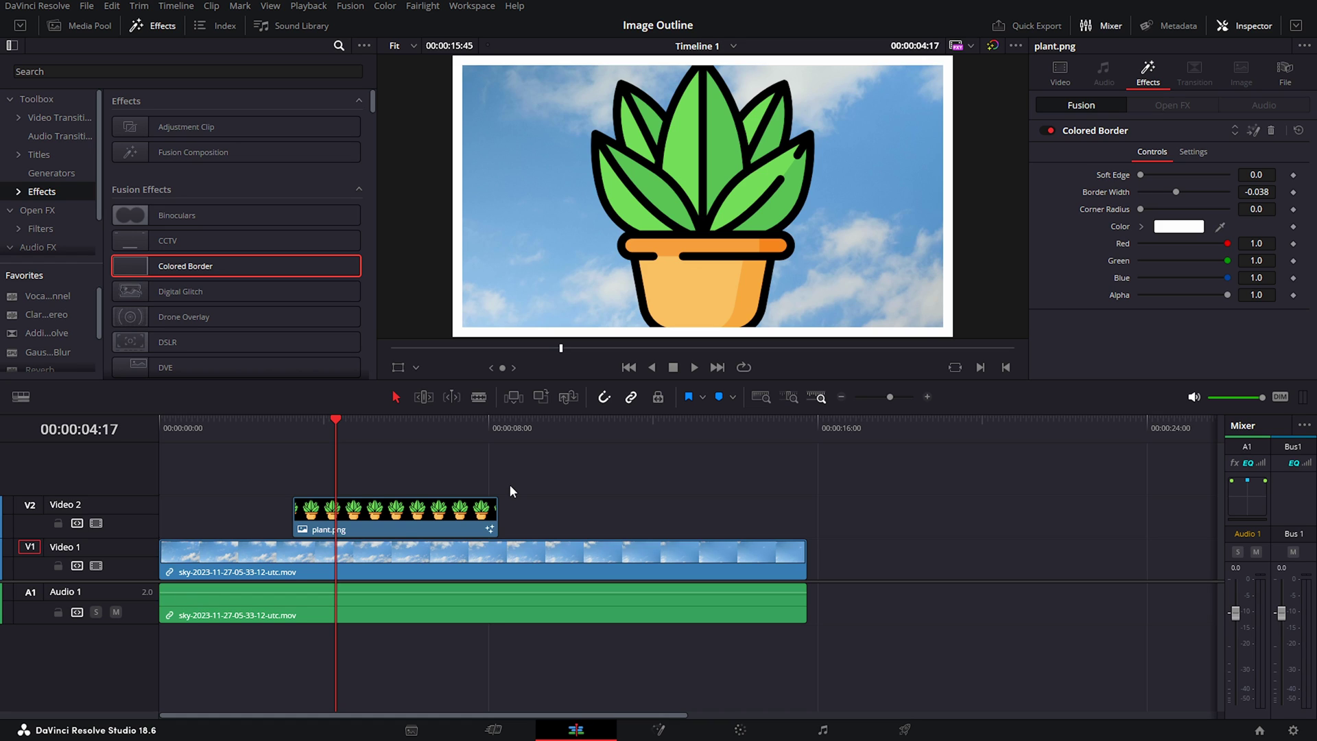
click(485, 510)
click(1271, 131)
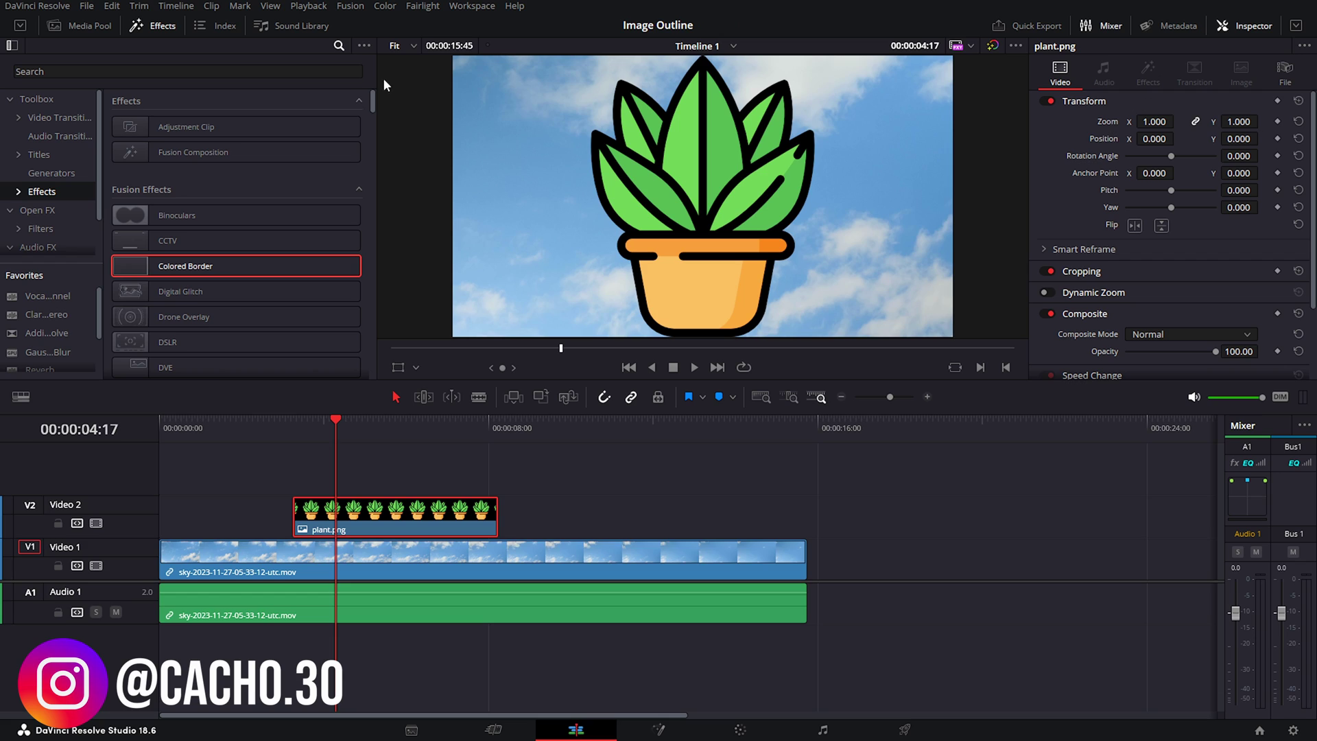
Step: Find the Paper Edge effect by search and apply it to the plant.png clip
click(149, 74)
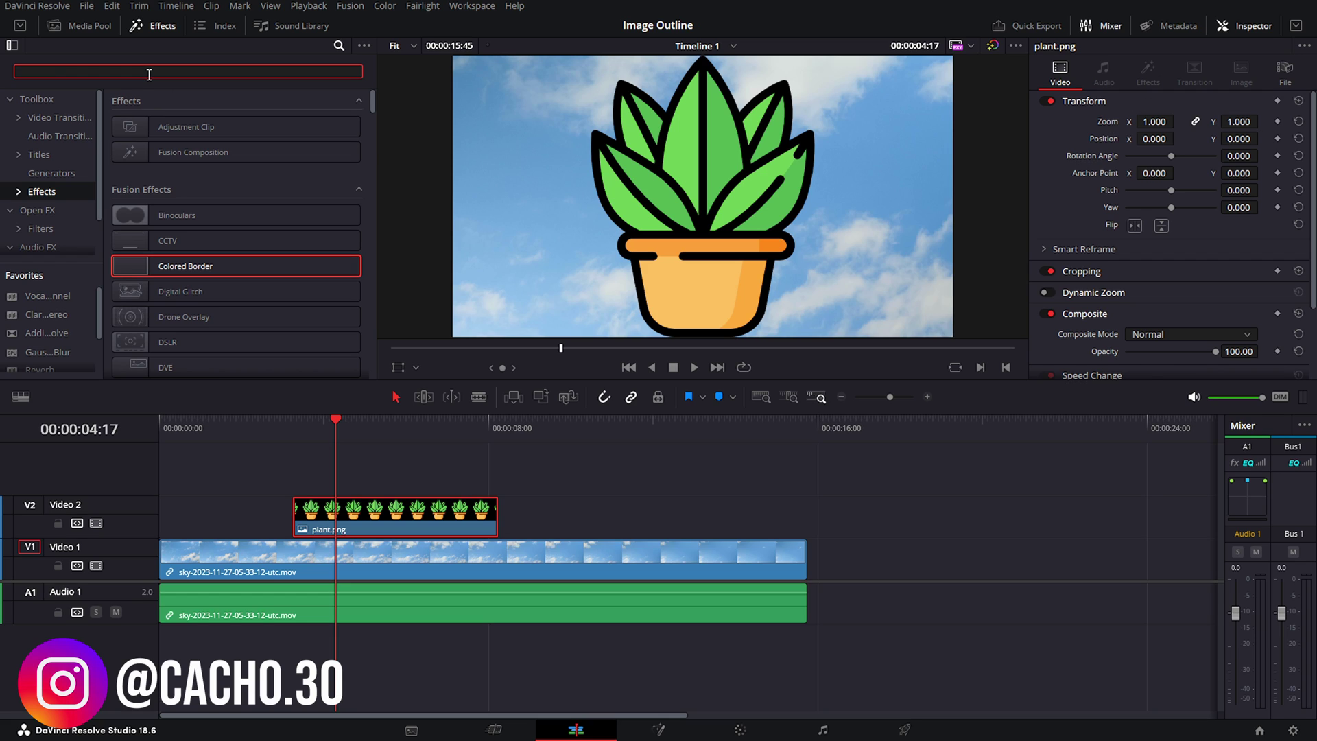
text(paper edge)
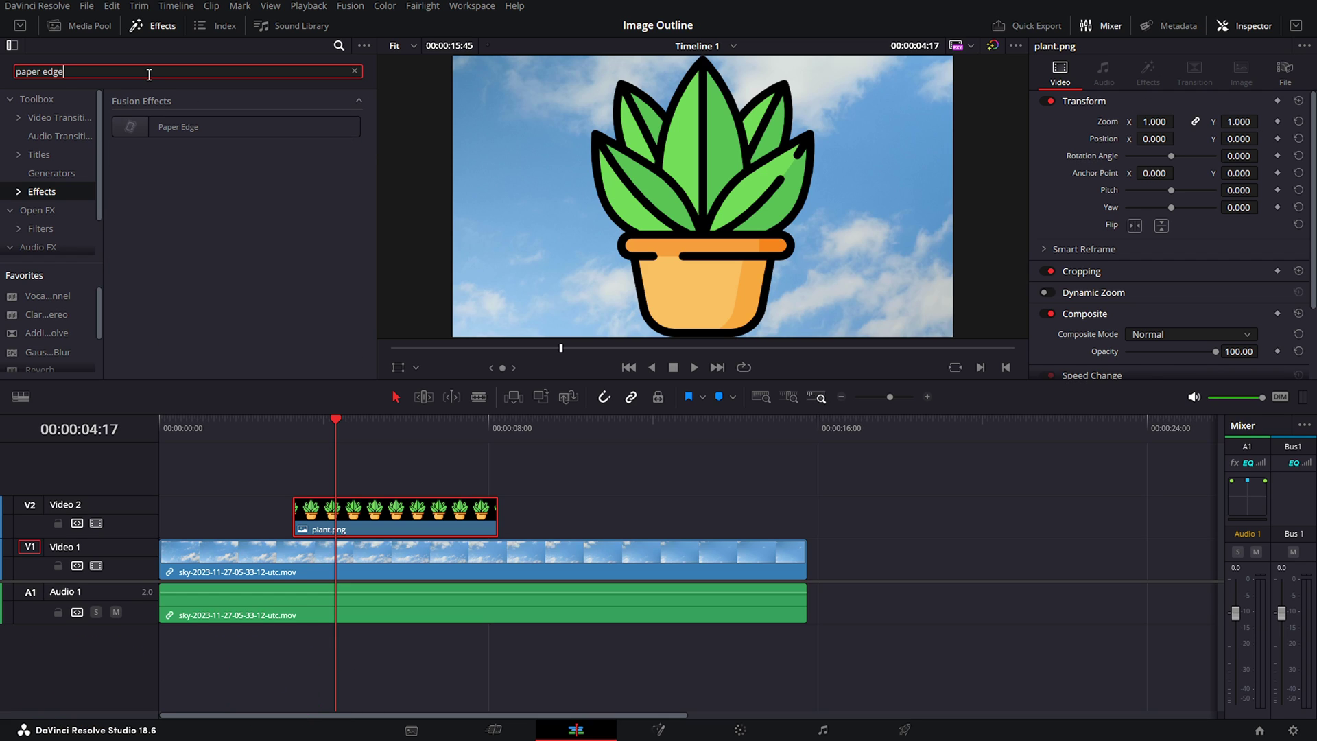
click(157, 130)
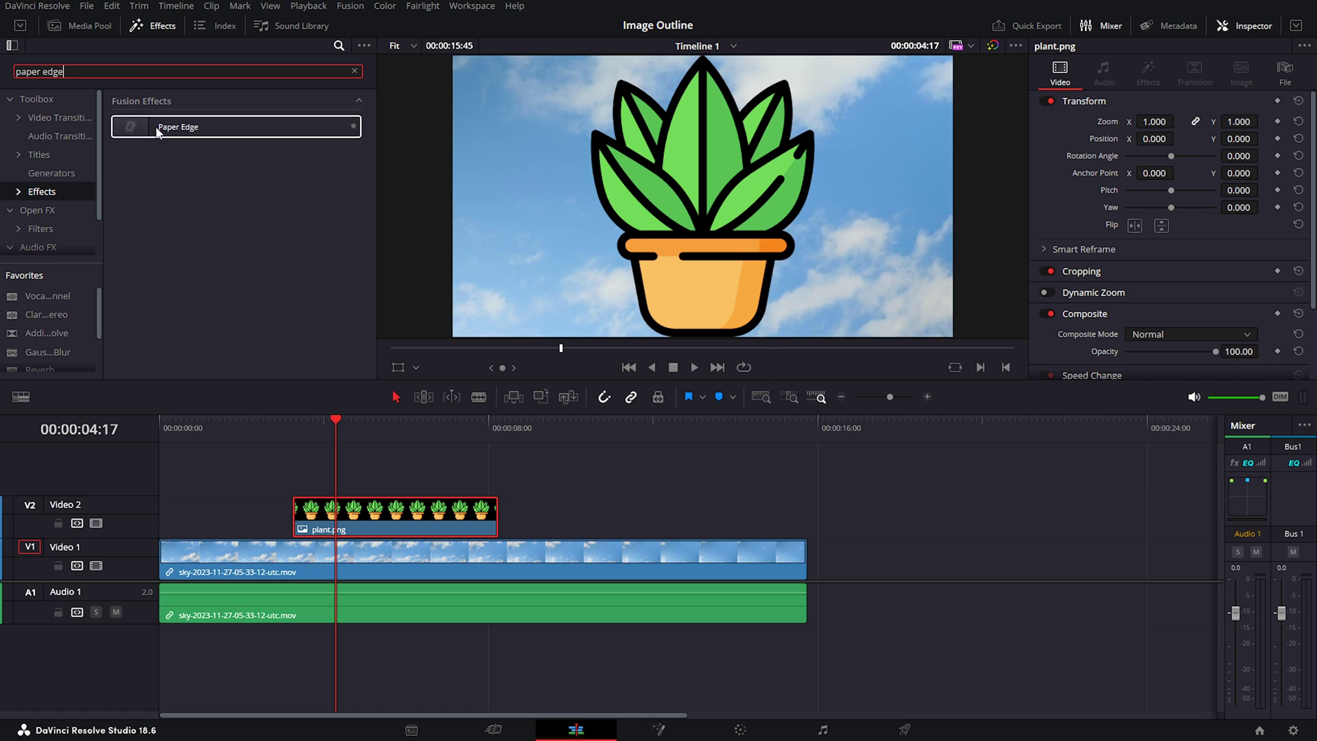
drag(157, 131, 381, 517)
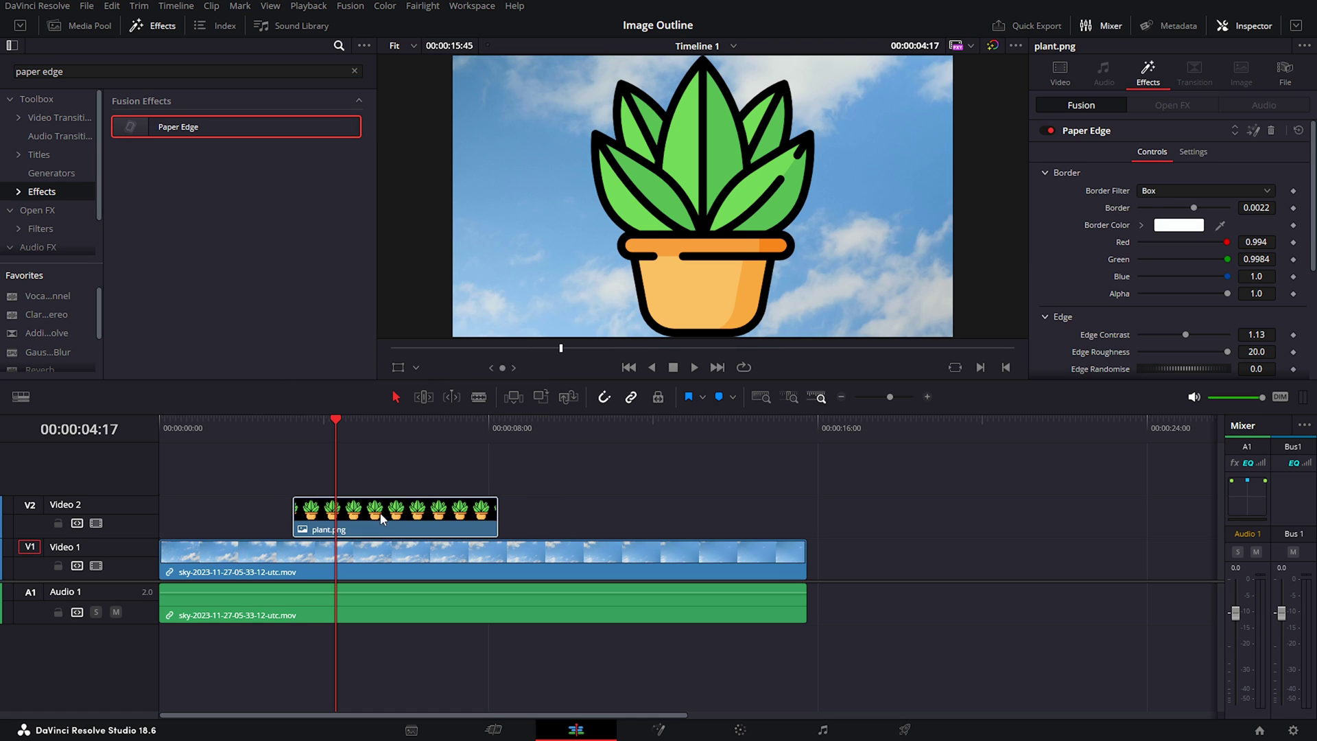
Step: Set the plant clip's Transform Zoom to 0.7
click(1061, 74)
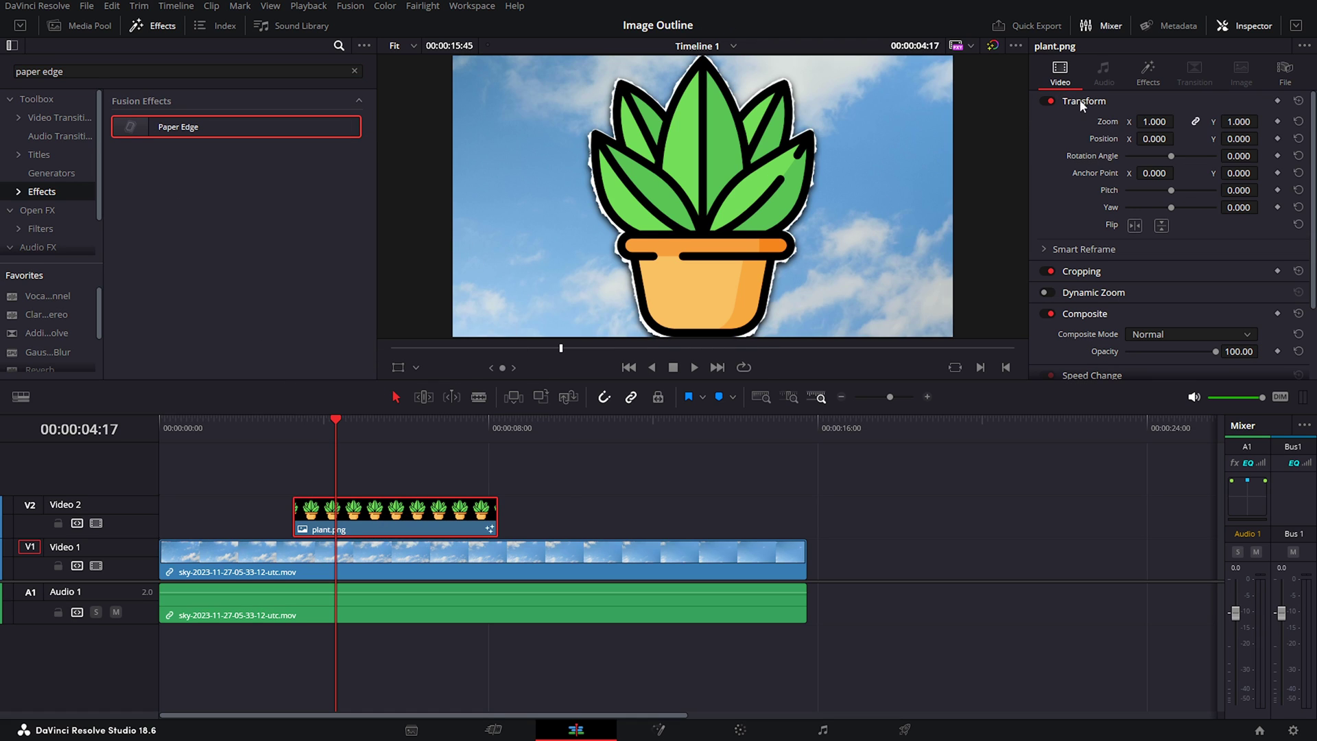
click(1151, 122)
text(0.7)
key(Return)
click(1147, 75)
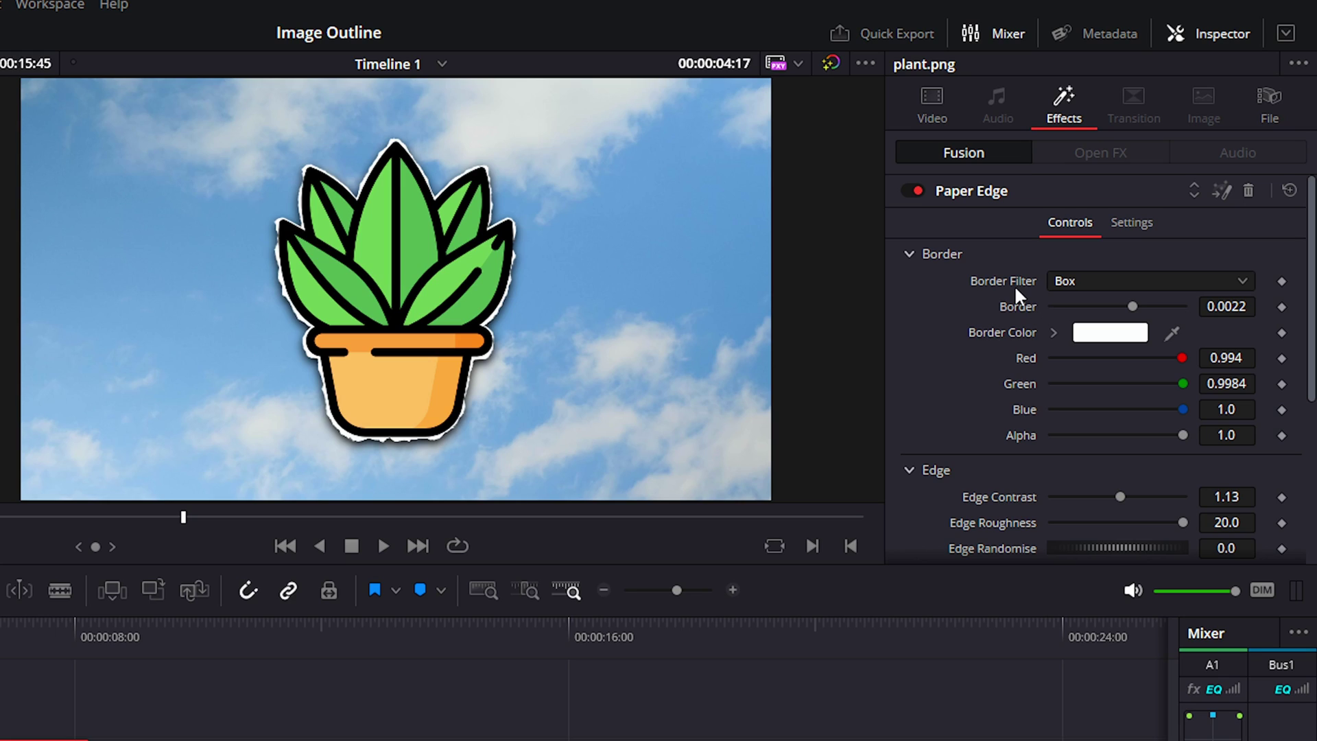
Step: Set Paper Edge Border Filter to Circle, Border to 0.01 and Edge Contrast to 0
click(1057, 280)
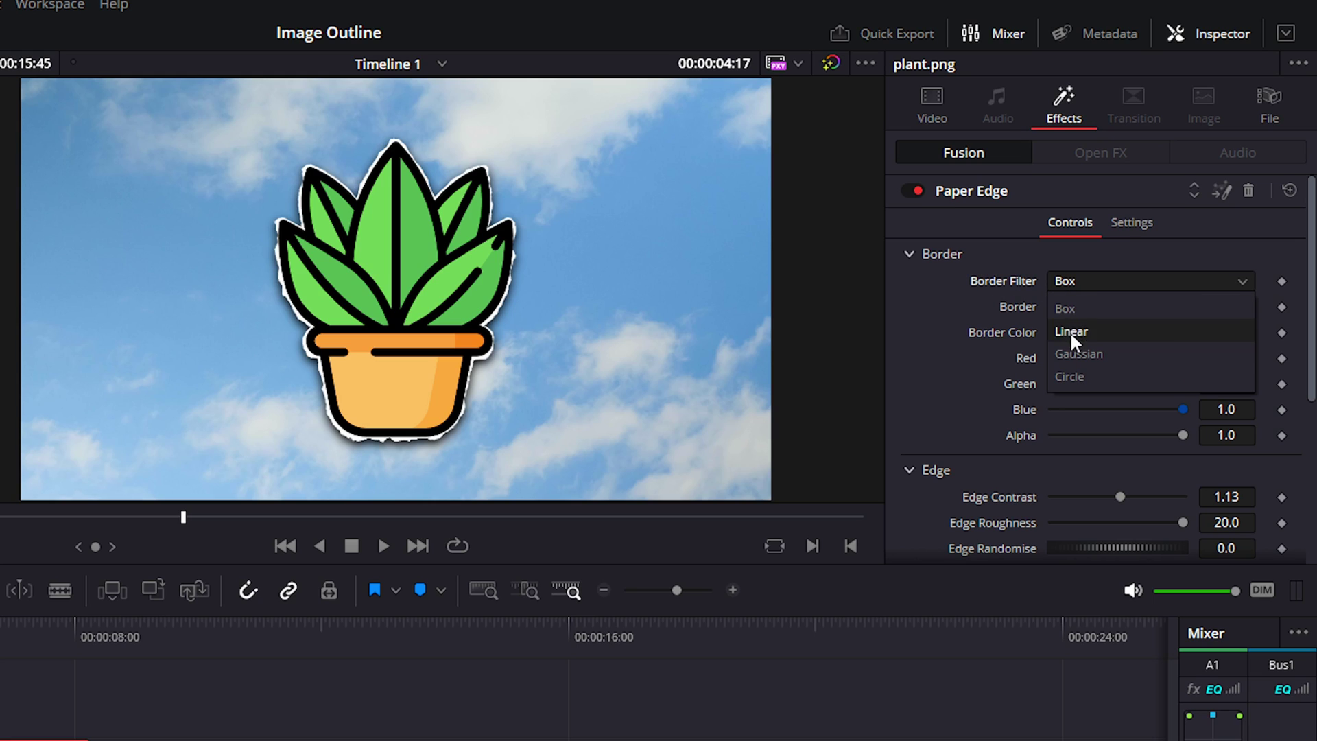
click(1073, 376)
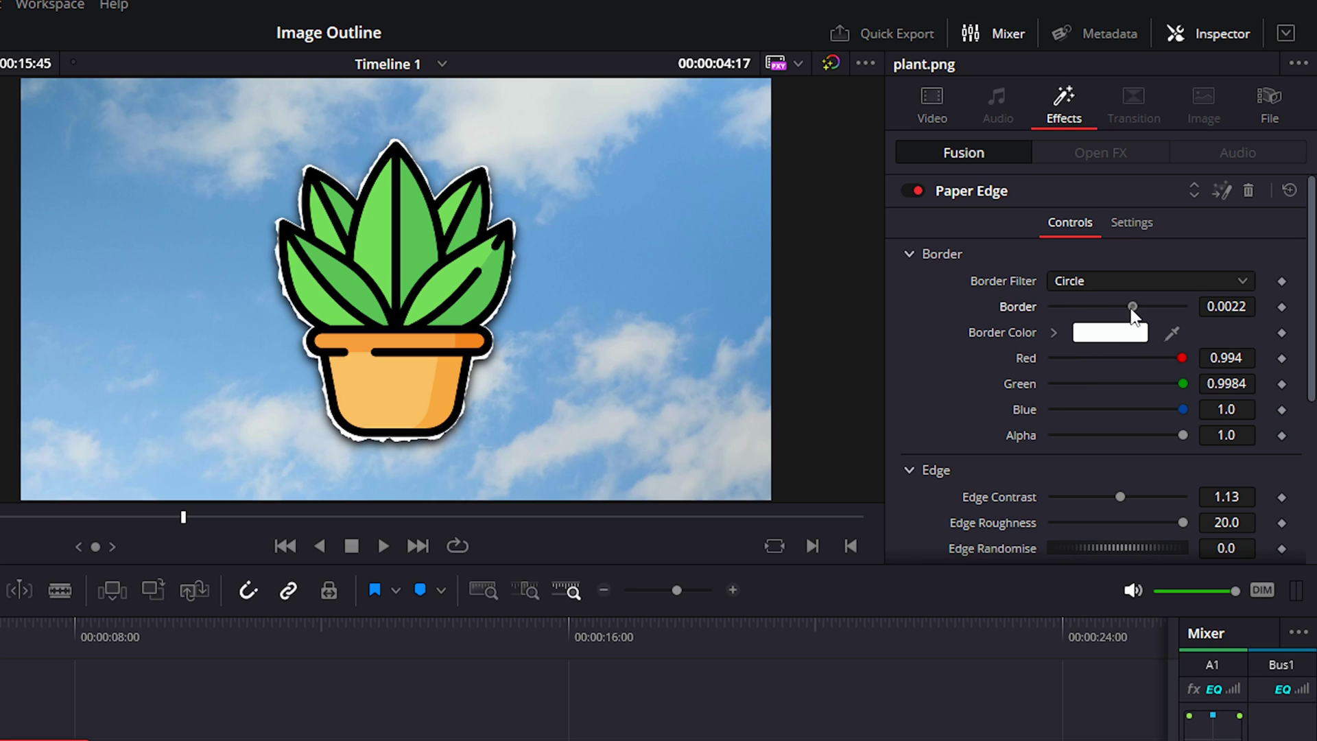
drag(1132, 308, 1190, 323)
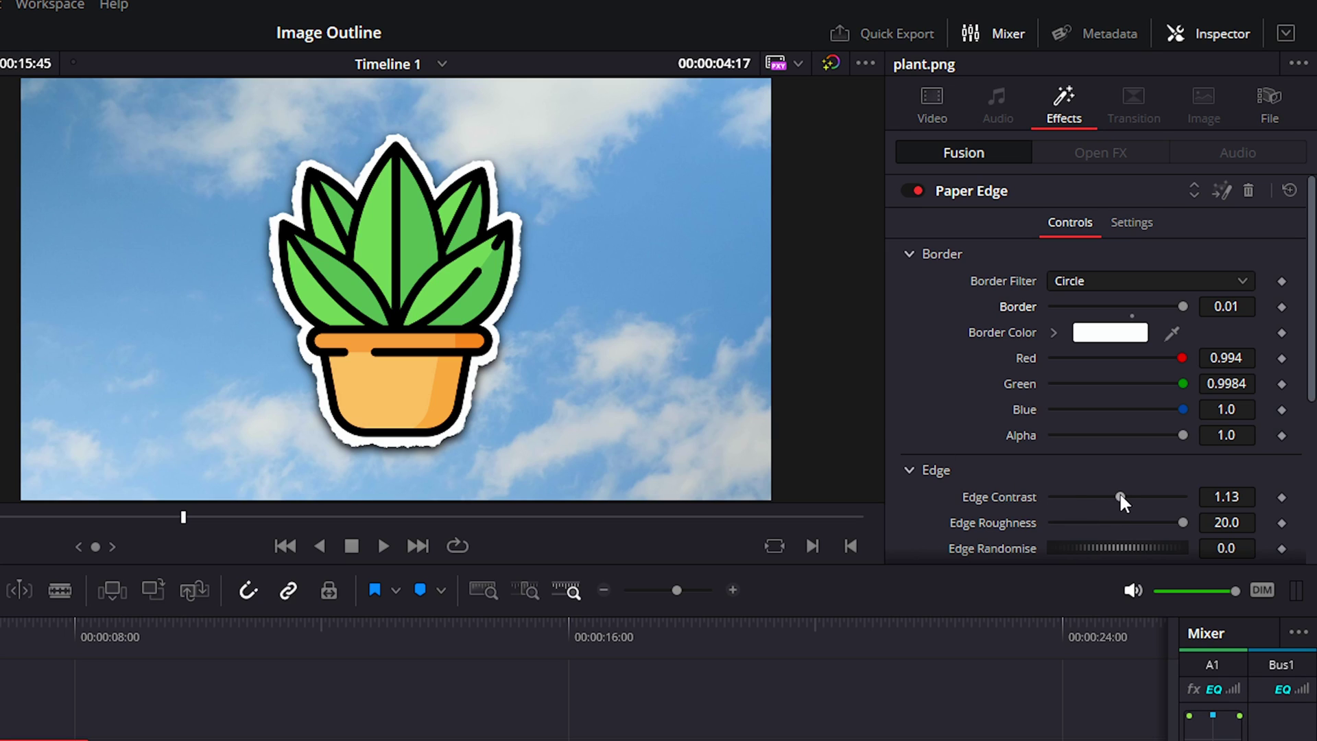
drag(1120, 498, 1050, 498)
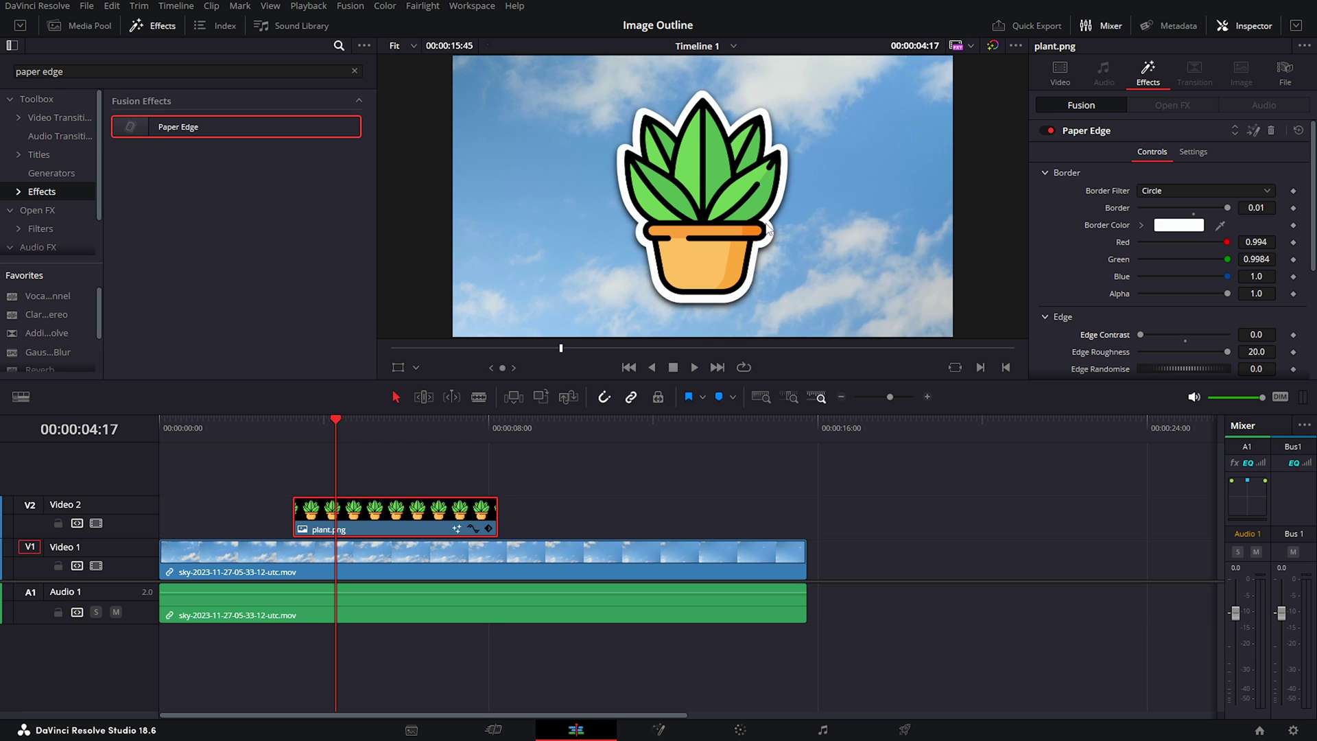
Step: Set the Paper Edge Border Color to cyan
click(1163, 225)
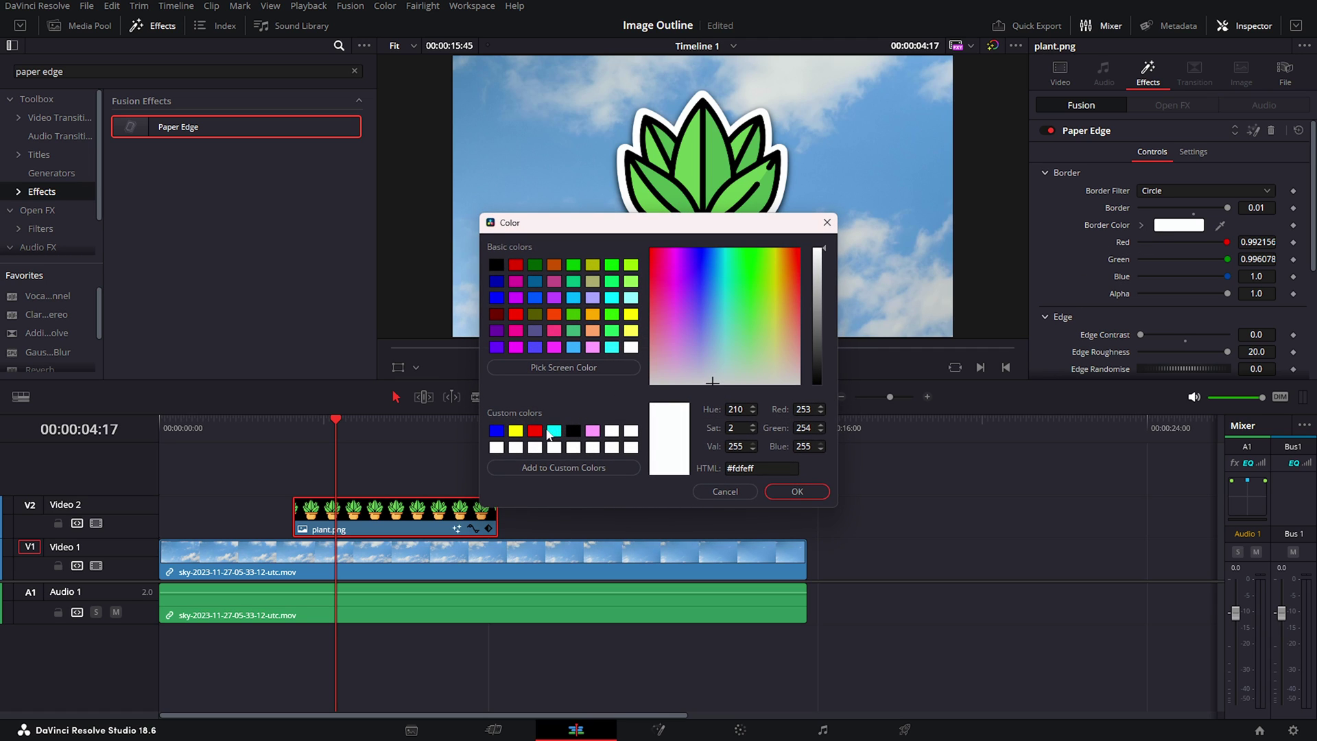
click(555, 432)
click(778, 490)
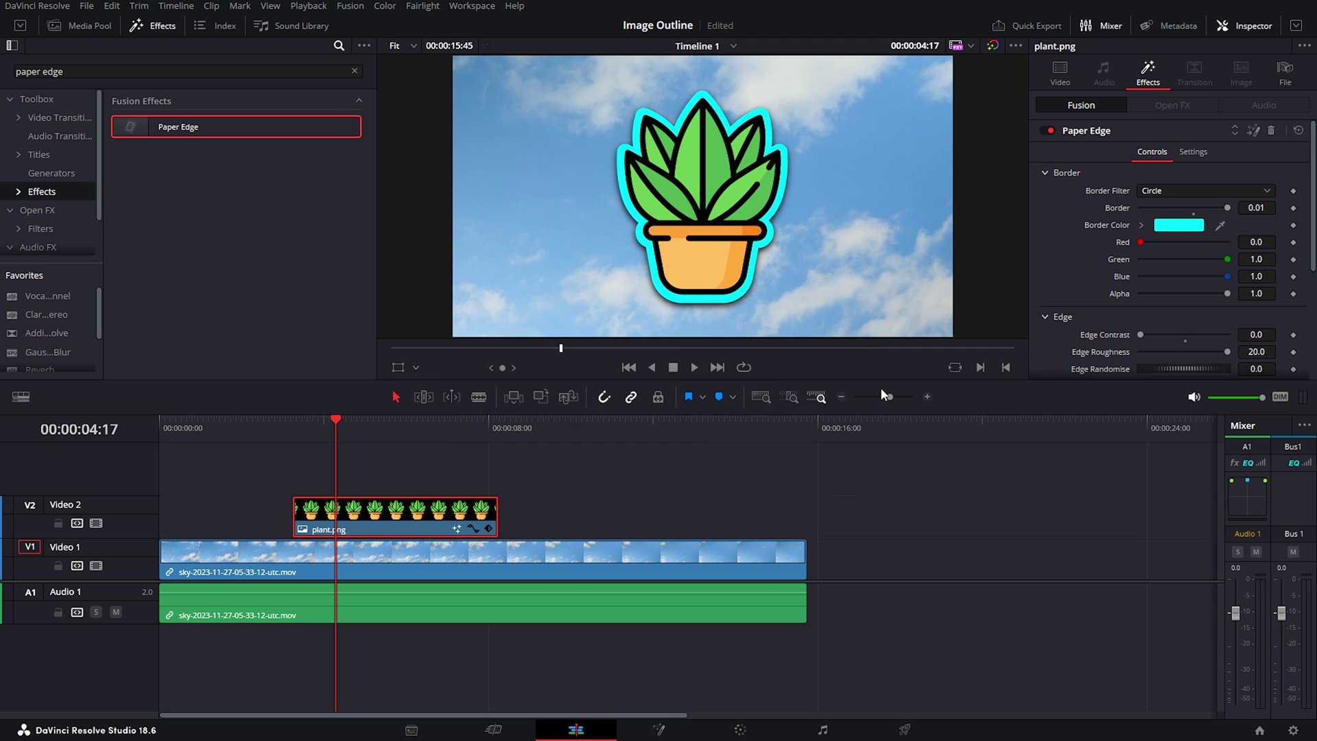